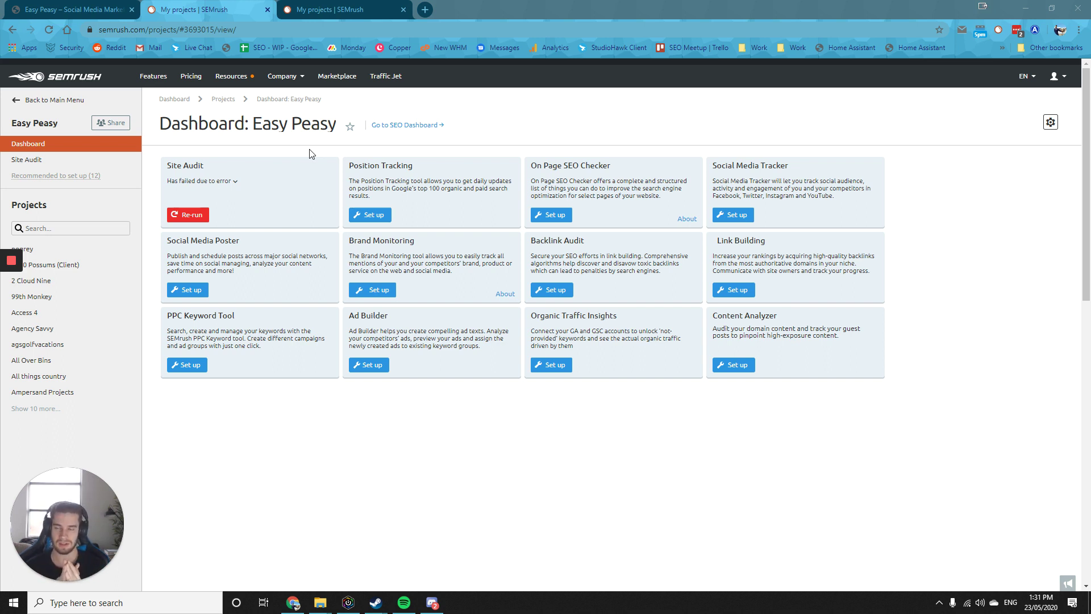
Step: Leave the SEMrush site audit settings unsaved and go to the Easy Peasy site
{"action": "left_click", "coordinate": [199, 213]}
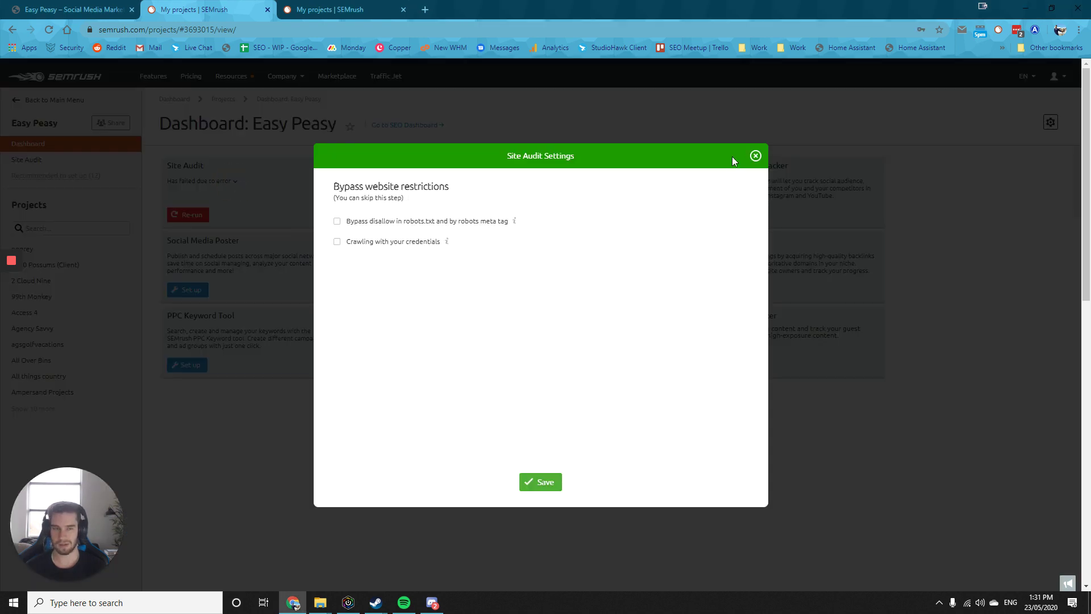
{"action": "left_click", "coordinate": [755, 156]}
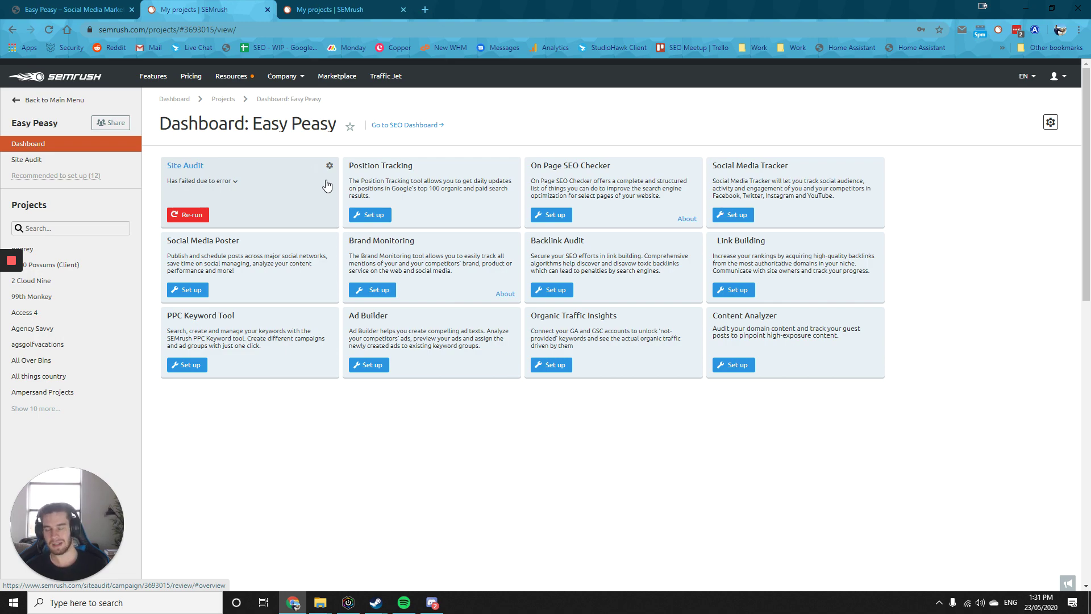
{"action": "left_click", "coordinate": [76, 9]}
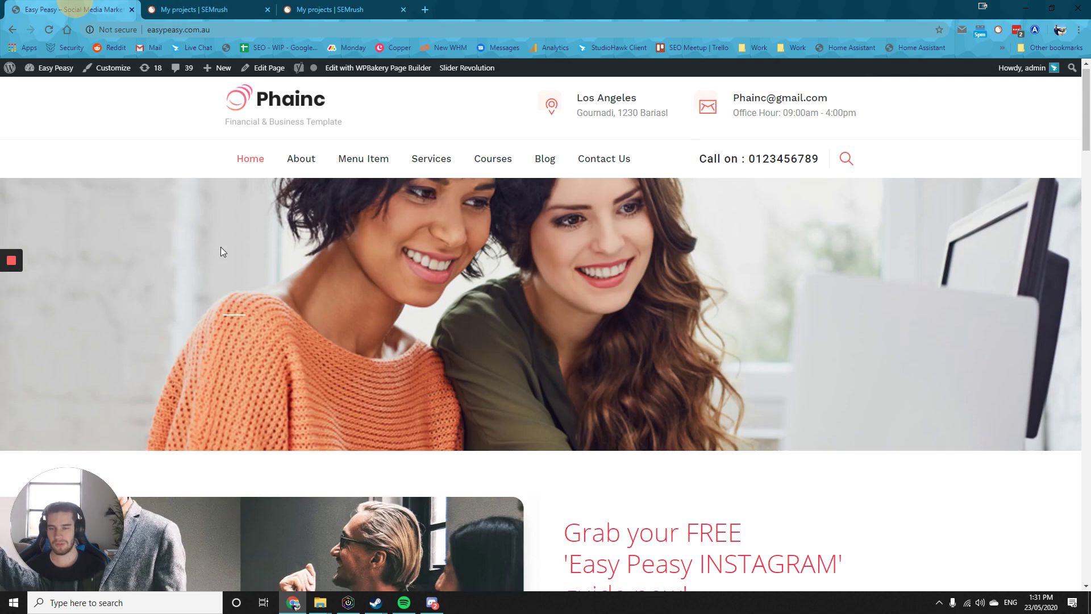
Step: Search the home page source for 'index', revealing a noindex, follow robots meta tag
{"action": "right_click", "coordinate": [169, 169]}
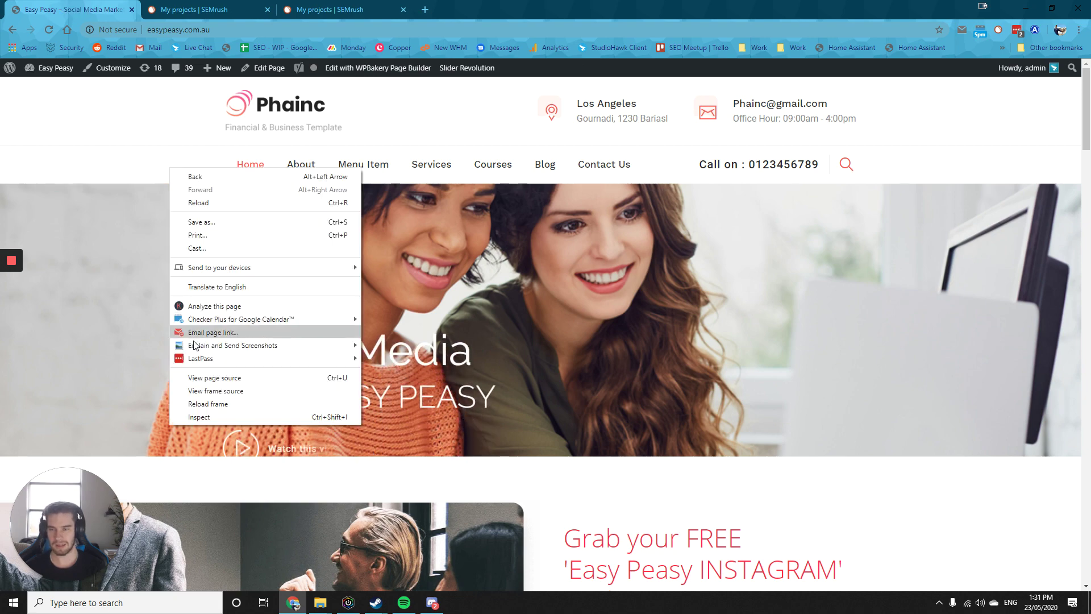
{"action": "left_click", "coordinate": [241, 379]}
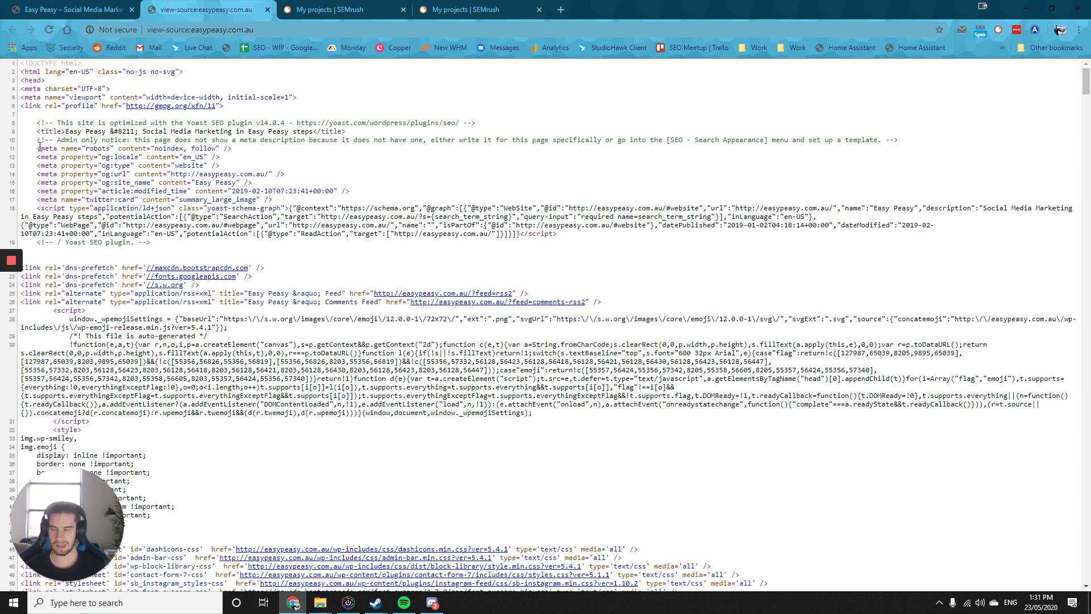
{"action": "key", "text": "ctrl+plus"}
{"action": "key", "text": "ctrl+plus"}
{"action": "key", "text": "ctrl+plus"}
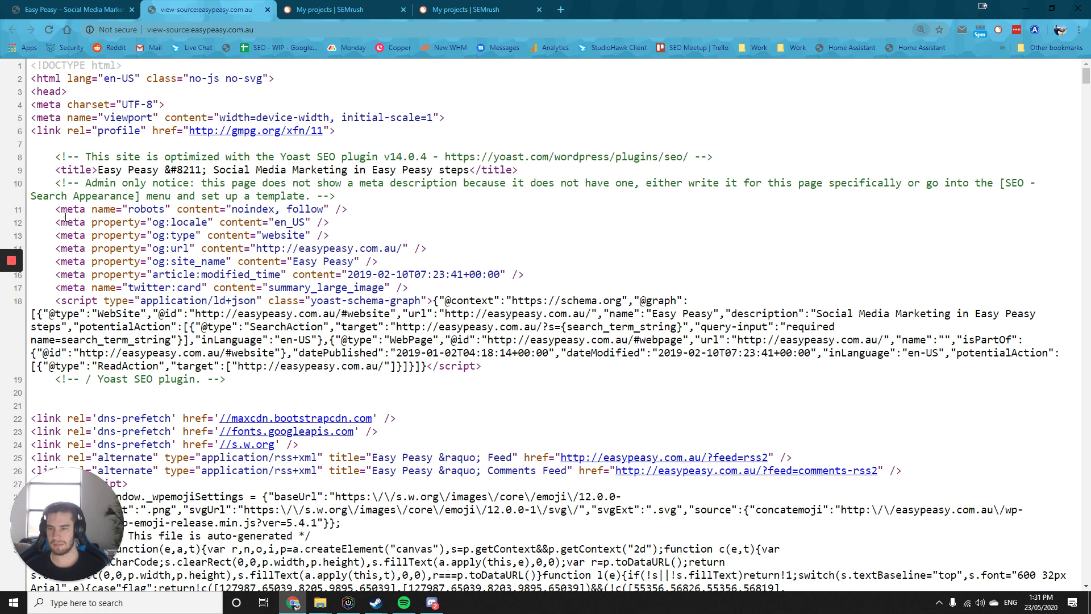
{"action": "key", "text": "ctrl+f"}
{"action": "type", "text": "in"}
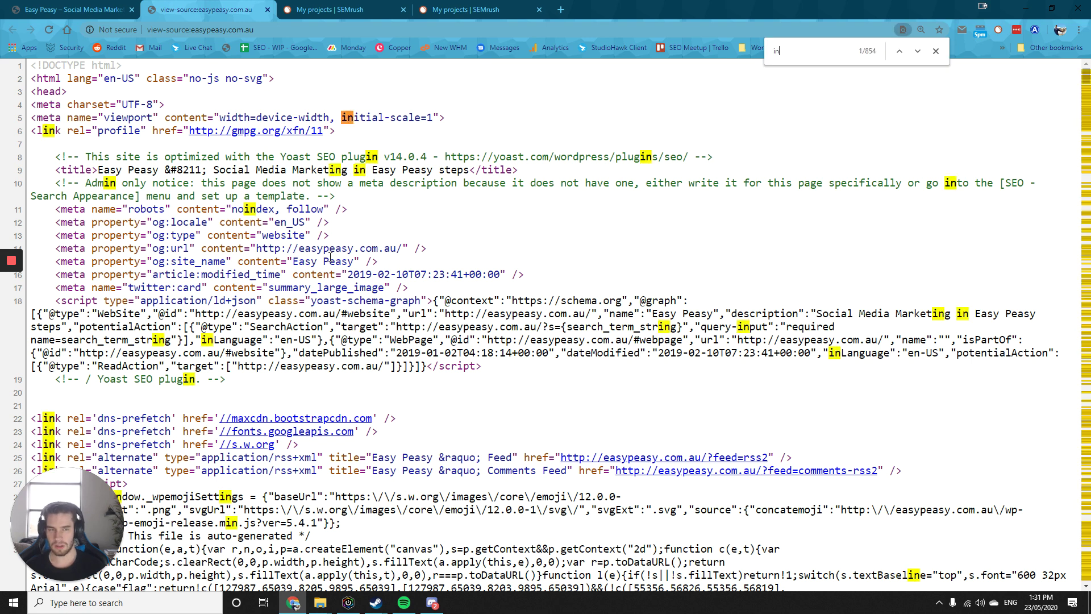
{"action": "type", "text": "dex"}
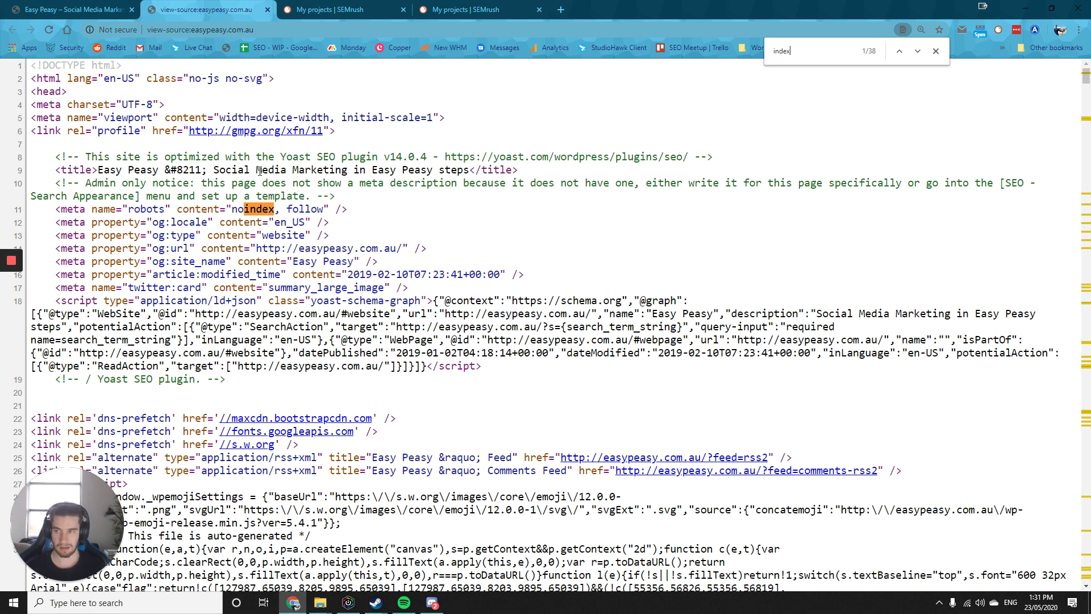
{"action": "key", "text": "ctrl+minus"}
{"action": "key", "text": "ctrl+minus"}
{"action": "key", "text": "ctrl+minus"}
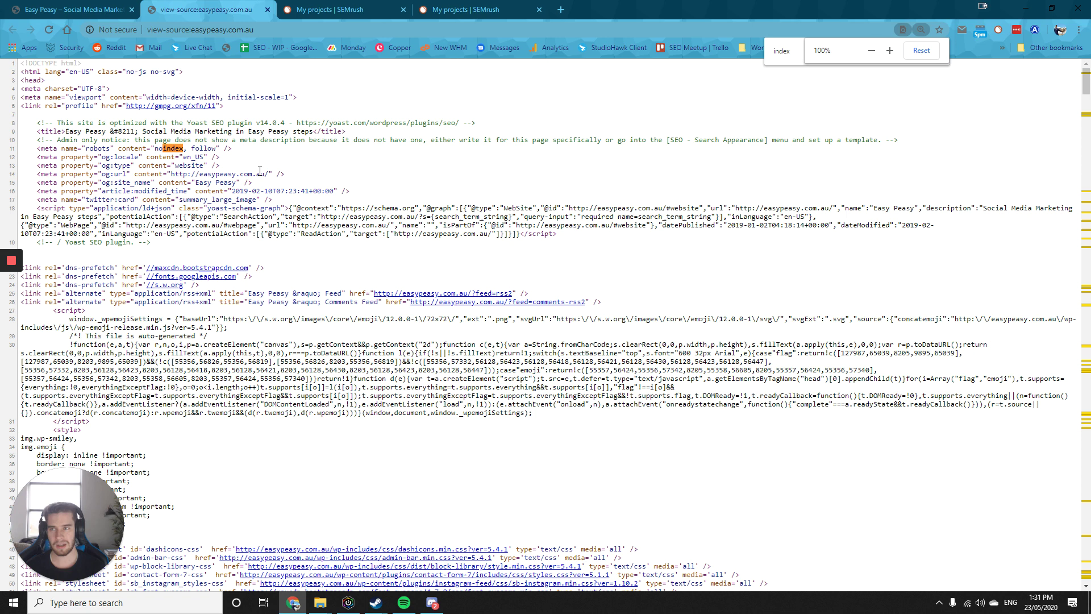
{"action": "middle_click", "coordinate": [199, 17]}
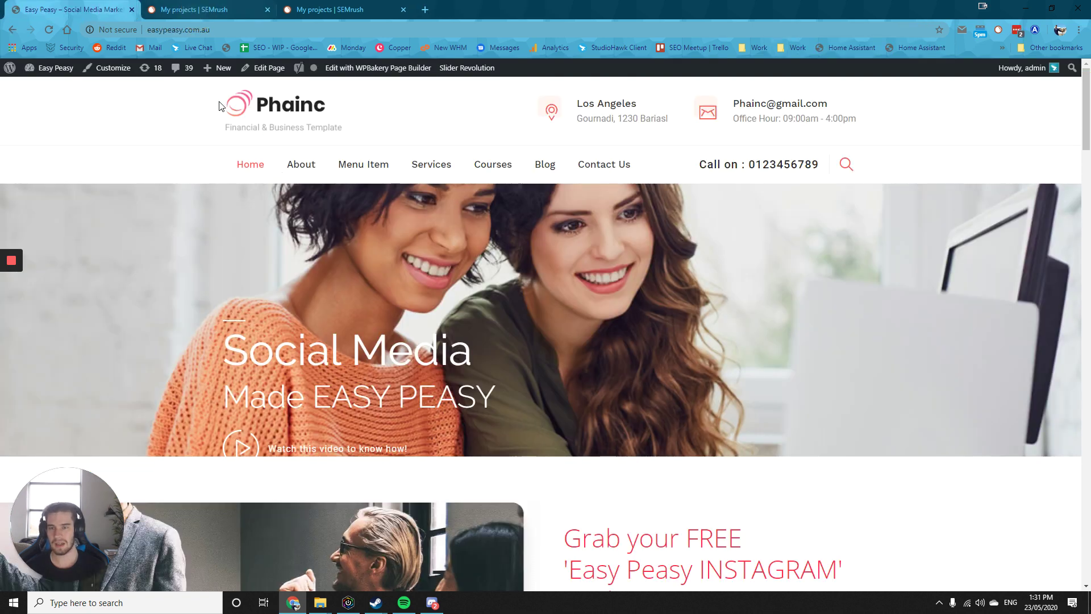
{"action": "left_click", "coordinate": [233, 31]}
{"action": "type", "text": "/"}
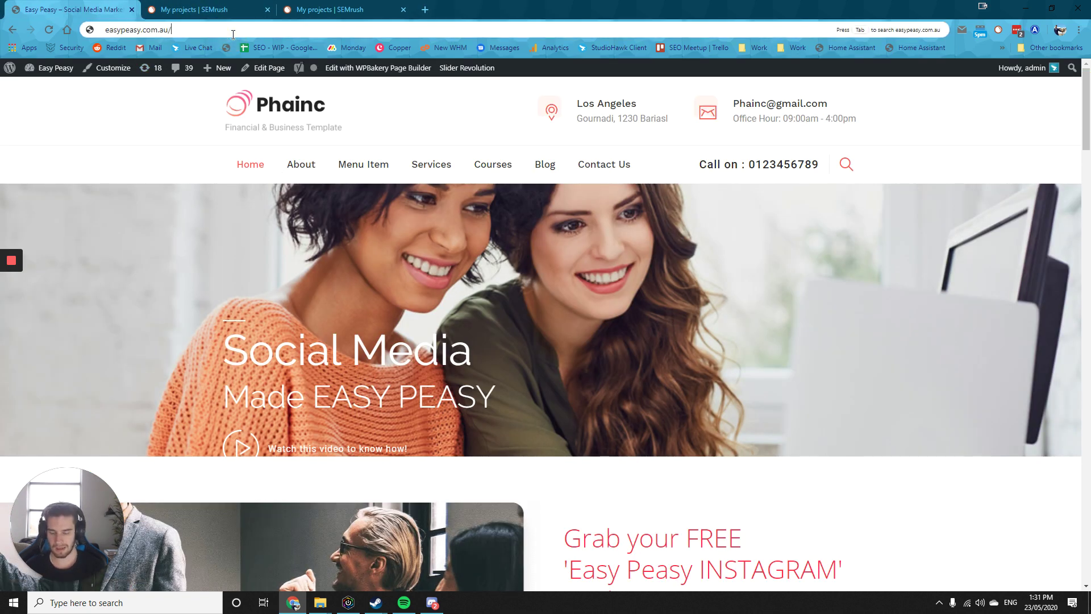
{"action": "type", "text": "robots.txt"}
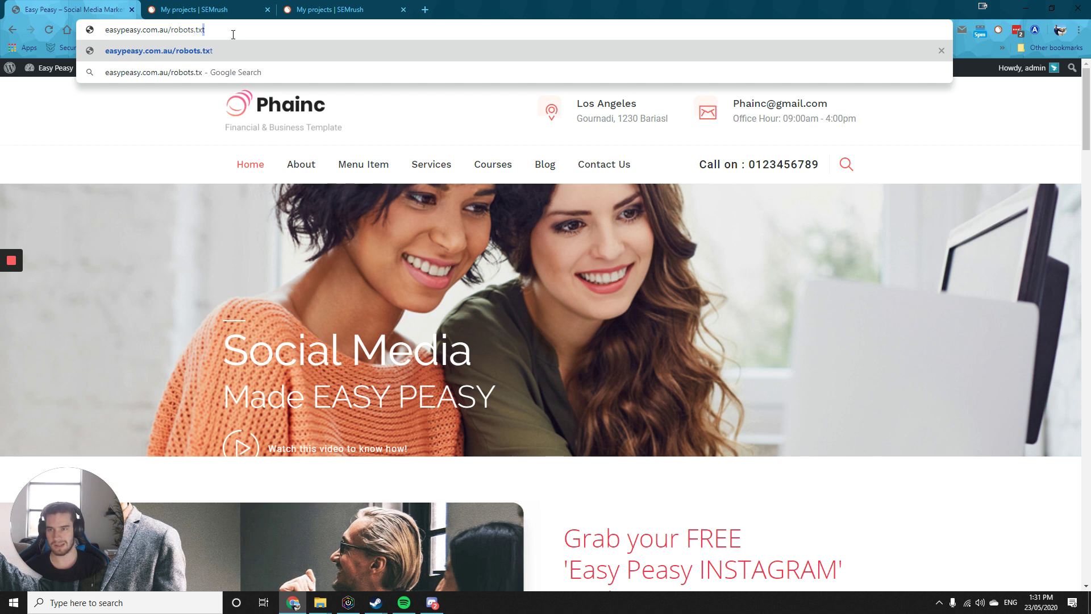
{"action": "key", "text": "Return"}
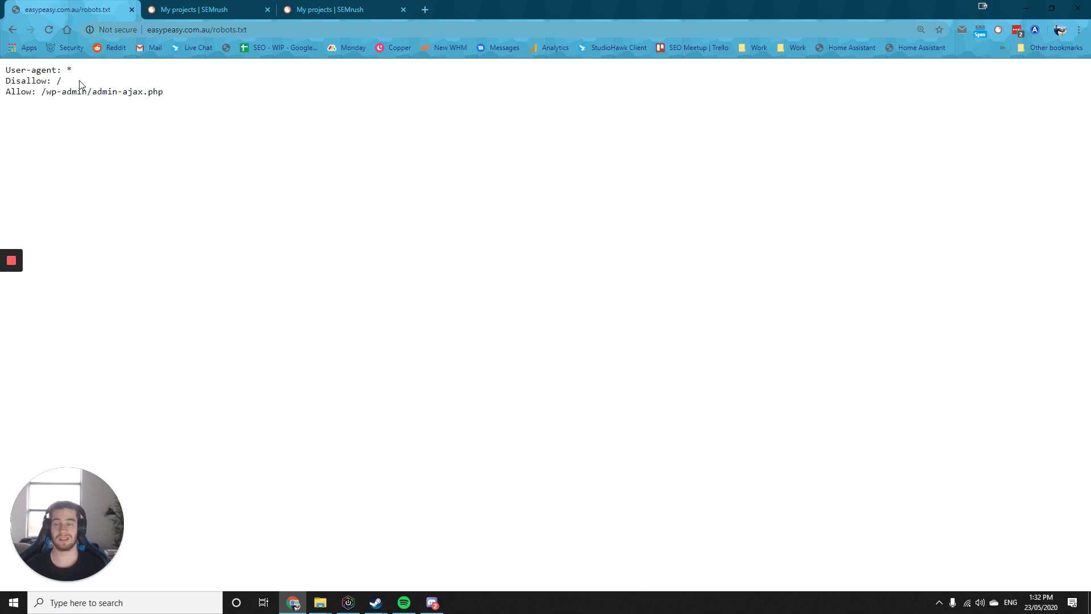
{"action": "left_click", "coordinate": [172, 107]}
{"action": "key", "text": "F5"}
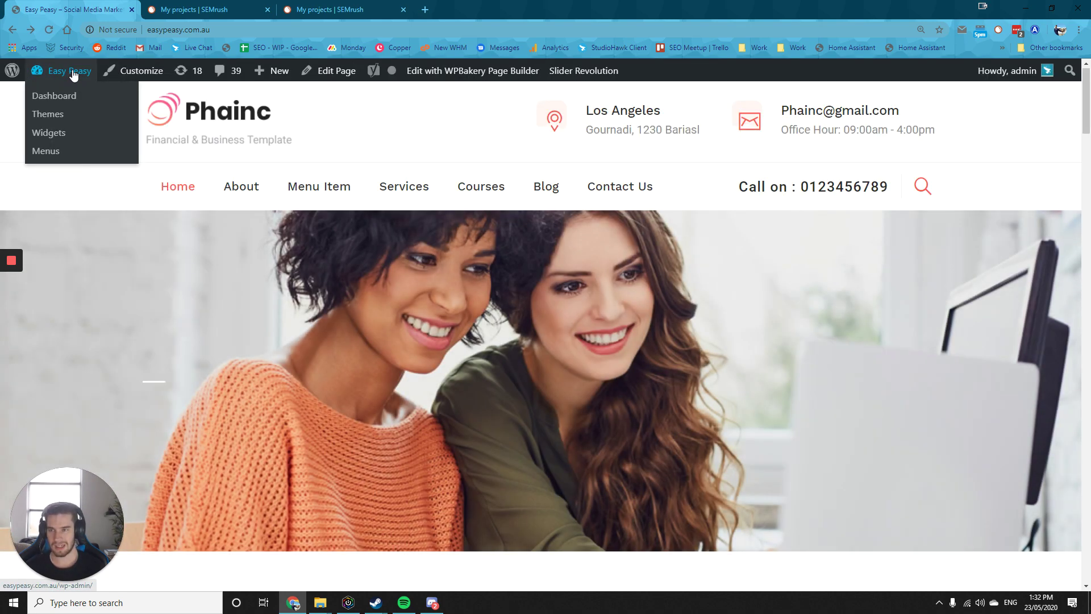
Step: Go from the dashboard, which flags Search Engines Discouraged, to Plugins > Add New
{"action": "left_click", "coordinate": [74, 73]}
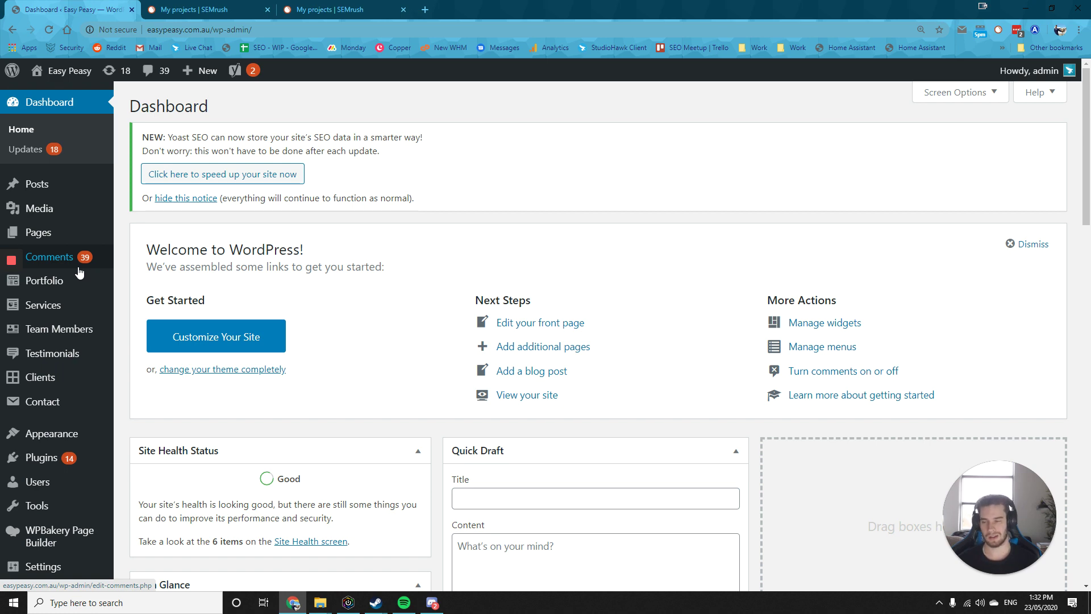
{"action": "scroll", "coordinate": [80, 273], "scroll_direction": "down", "scroll_amount": 2}
{"action": "scroll", "coordinate": [74, 343], "scroll_direction": "down", "scroll_amount": 2}
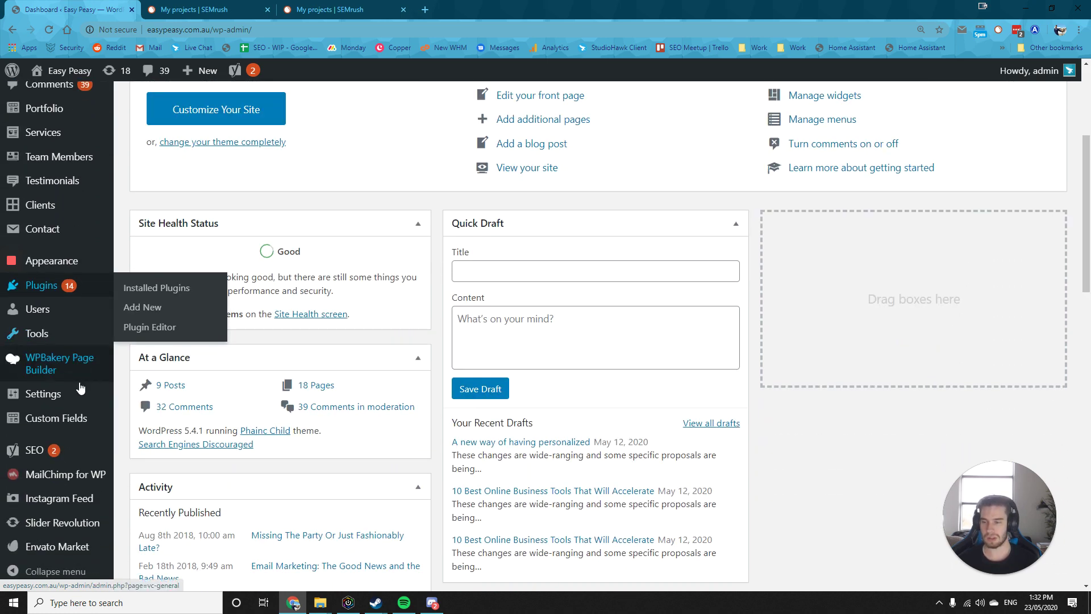
{"action": "mouse_move", "coordinate": [72, 449]}
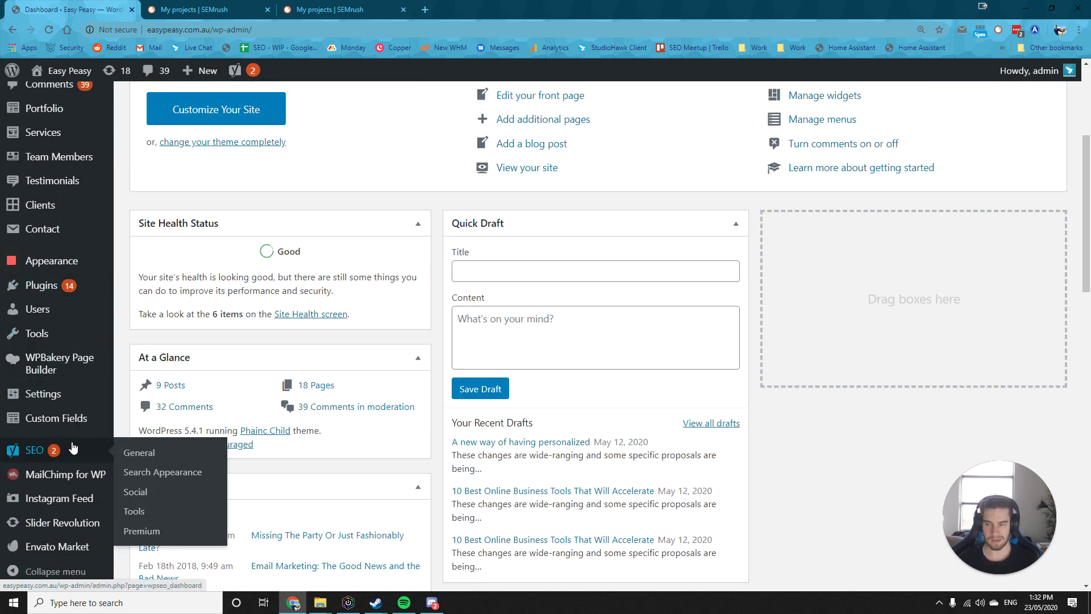
{"action": "left_click", "coordinate": [63, 291]}
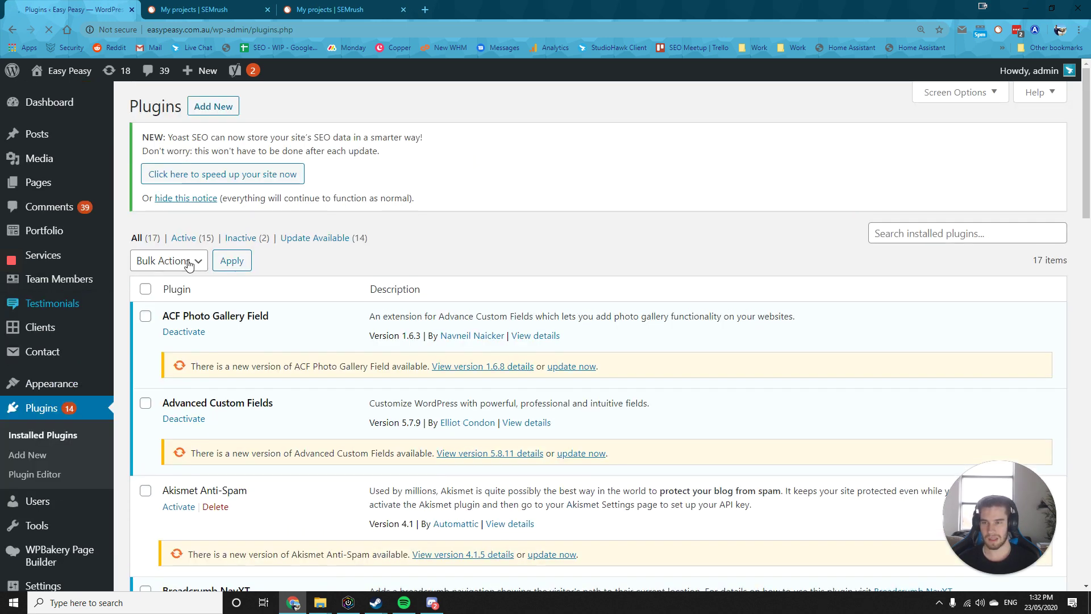
{"action": "left_click", "coordinate": [201, 107]}
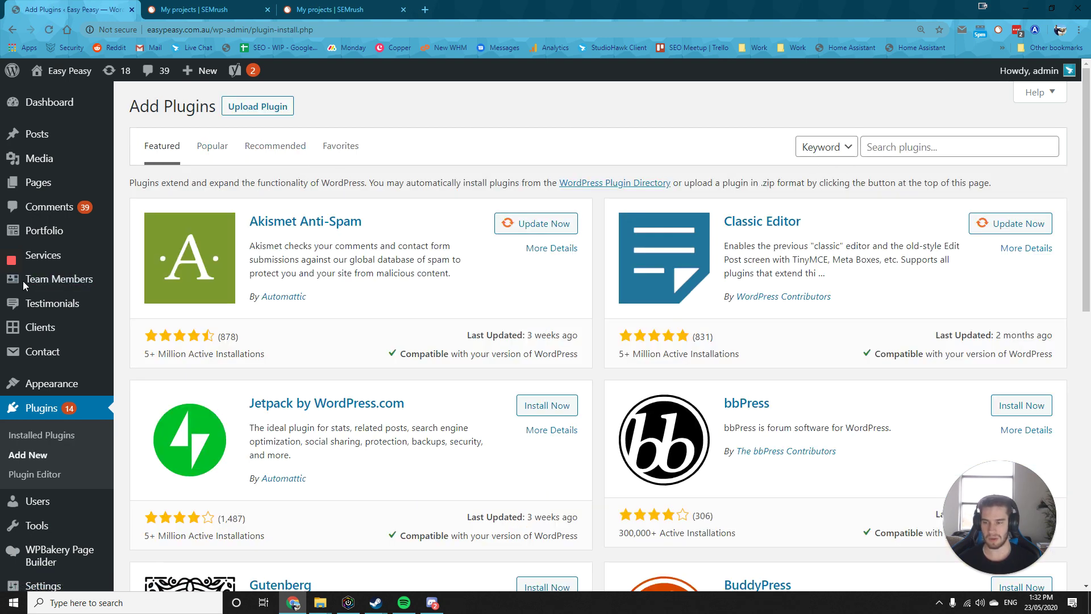
{"action": "scroll", "coordinate": [23, 280], "scroll_direction": "down", "scroll_amount": 3}
{"action": "scroll", "coordinate": [52, 322], "scroll_direction": "down", "scroll_amount": 1}
{"action": "mouse_move", "coordinate": [63, 458]}
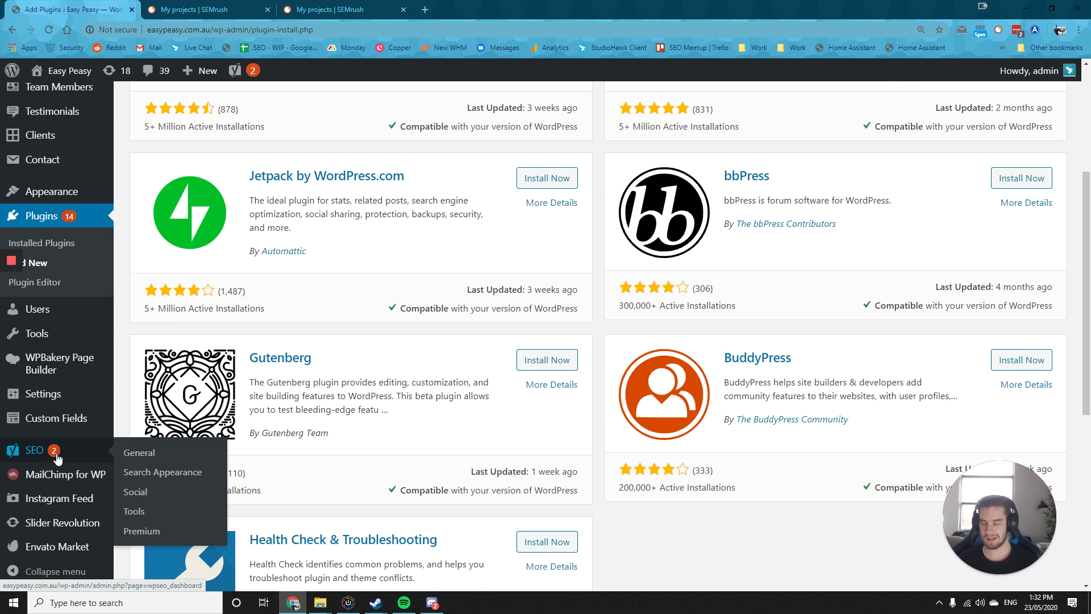
Step: Open the robots.txt file editor under Yoast SEO Tools
{"action": "left_click", "coordinate": [137, 511]}
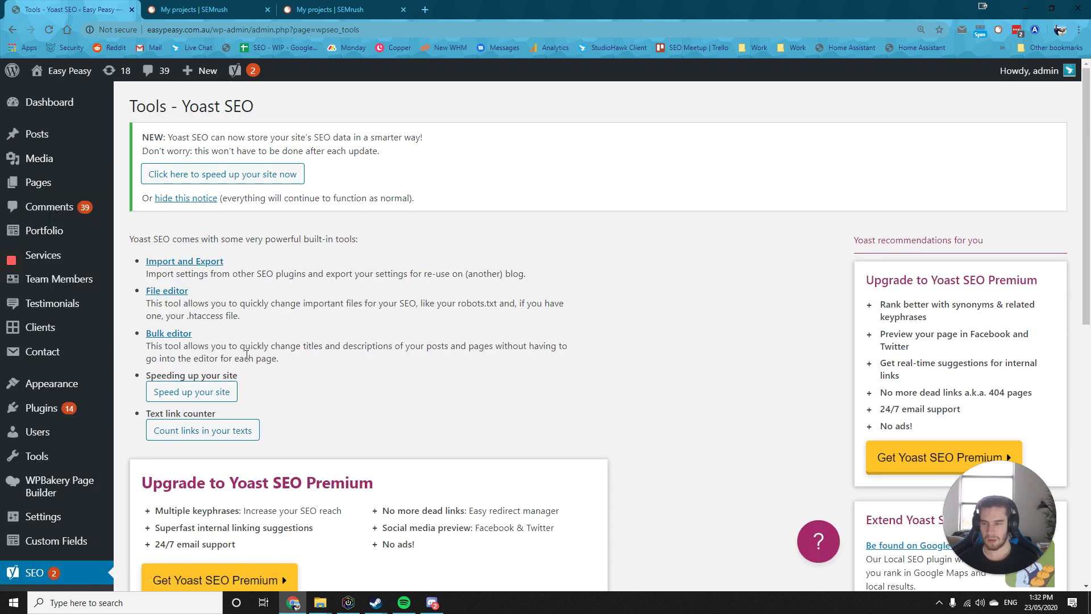
{"action": "left_click", "coordinate": [175, 292]}
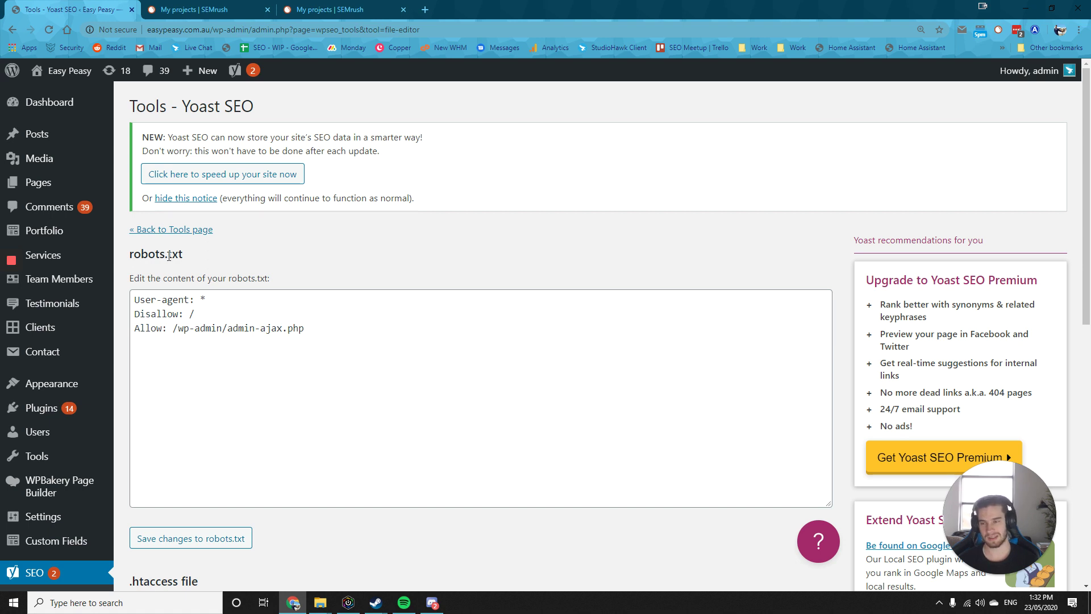
{"action": "scroll", "coordinate": [163, 255], "scroll_direction": "down", "scroll_amount": 1}
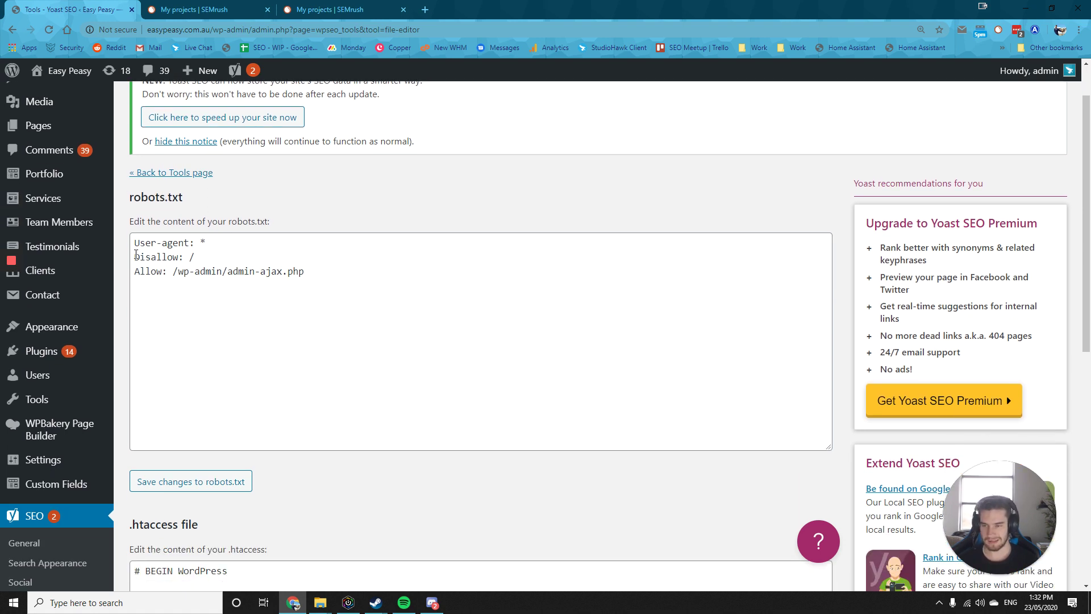
Step: Change 'Disallow: /' to 'Disallow: /wp-admin/' and save robots.txt
{"action": "left_click", "coordinate": [195, 256]}
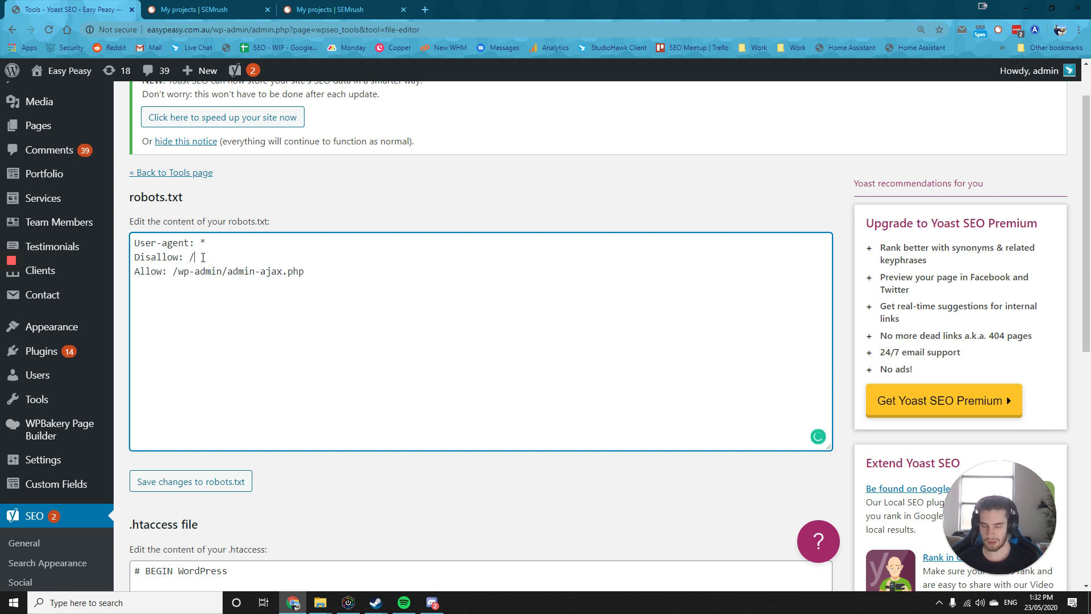
{"action": "type", "text": "wp-admin/"}
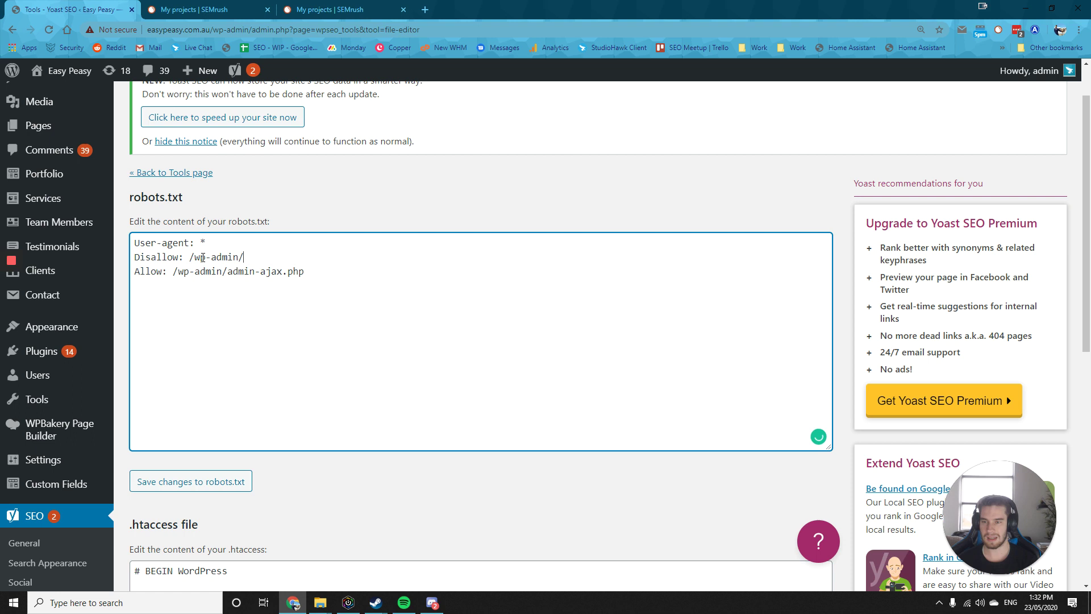
{"action": "key", "text": "ctrl+grave"}
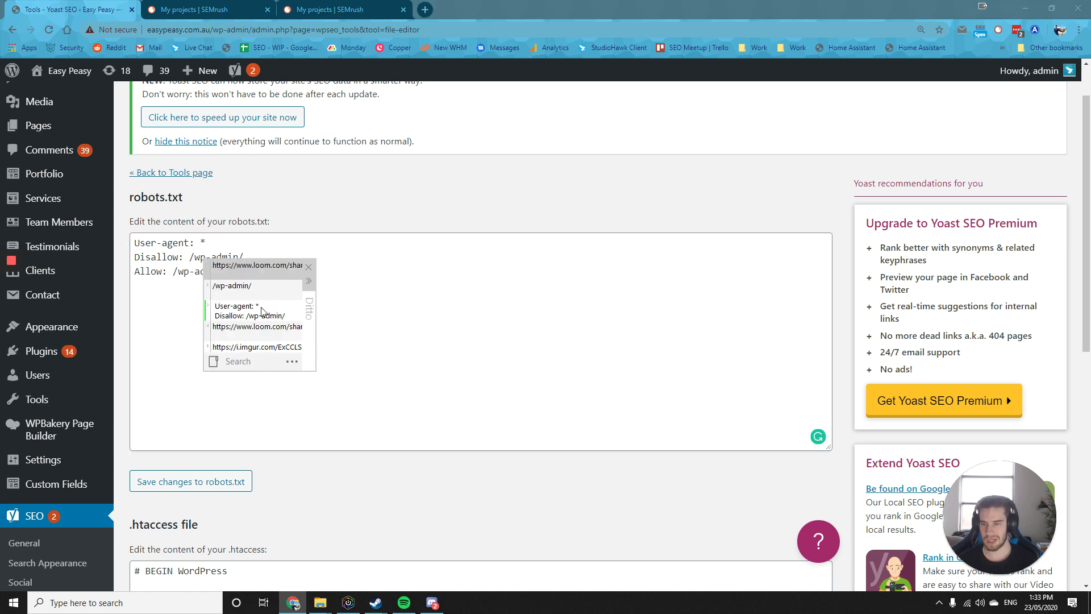
{"action": "scroll", "coordinate": [259, 303], "scroll_direction": "down", "scroll_amount": 3}
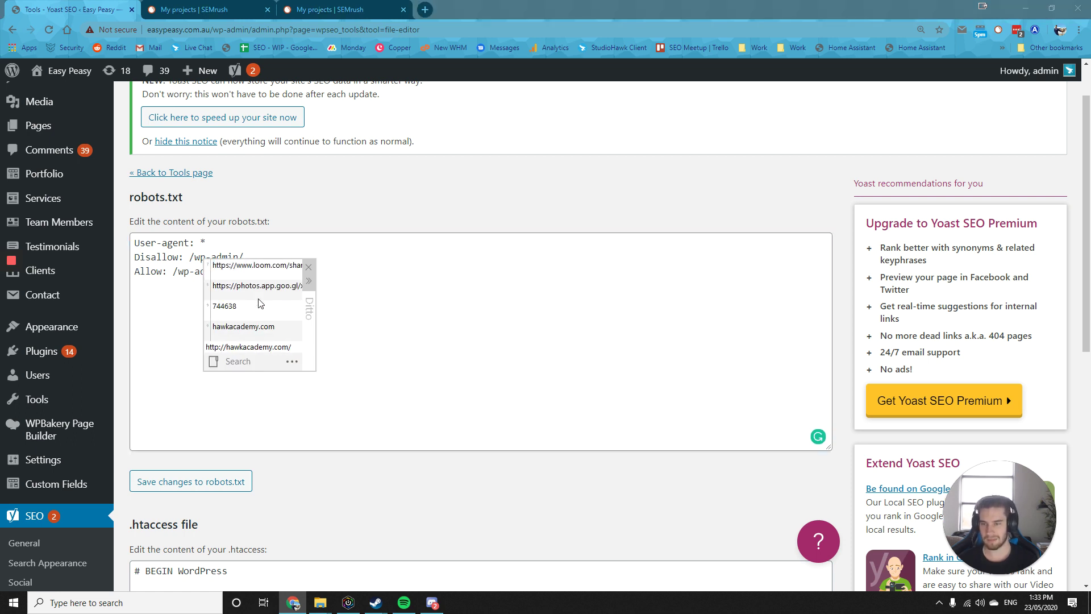
{"action": "scroll", "coordinate": [259, 302], "scroll_direction": "up", "scroll_amount": 3}
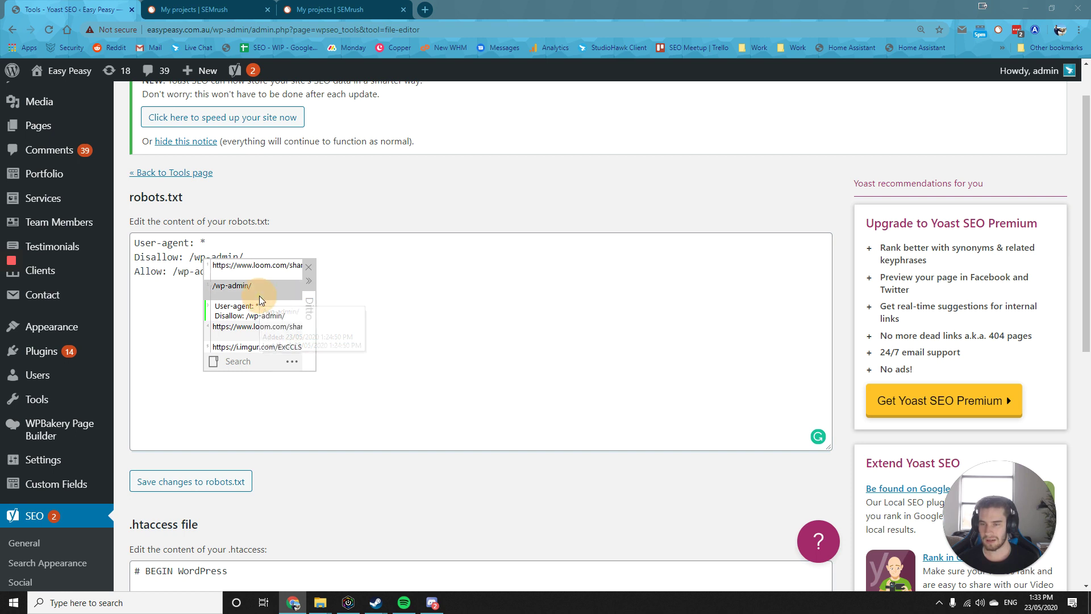
{"action": "key", "text": "Escape"}
{"action": "key", "text": "ctrl+shift+Left"}
{"action": "key", "text": "ctrl+shift+Left"}
{"action": "key", "text": "Right"}
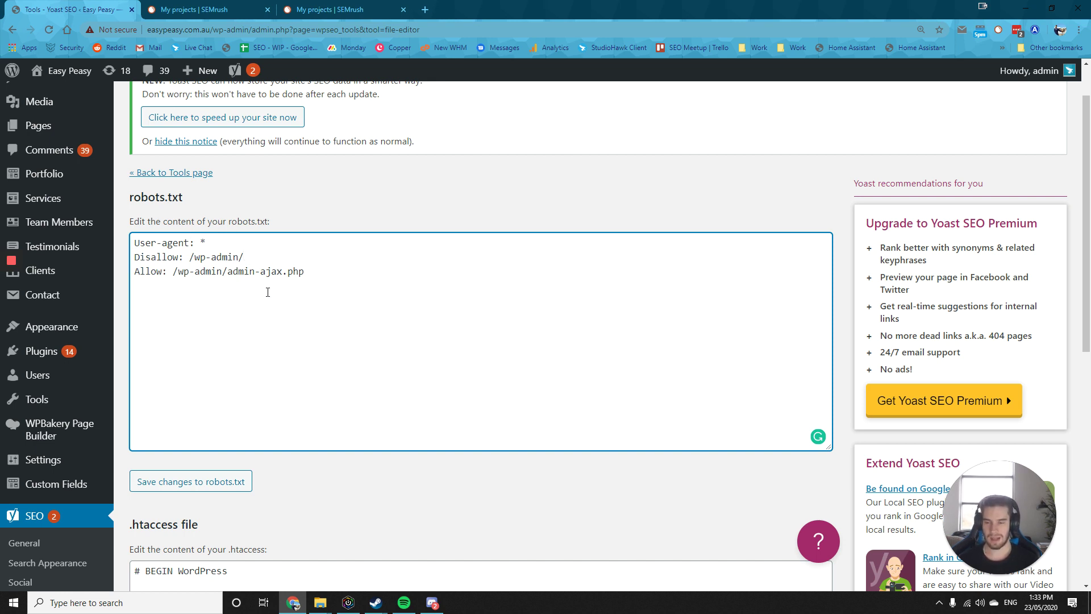
{"action": "left_click", "coordinate": [188, 483]}
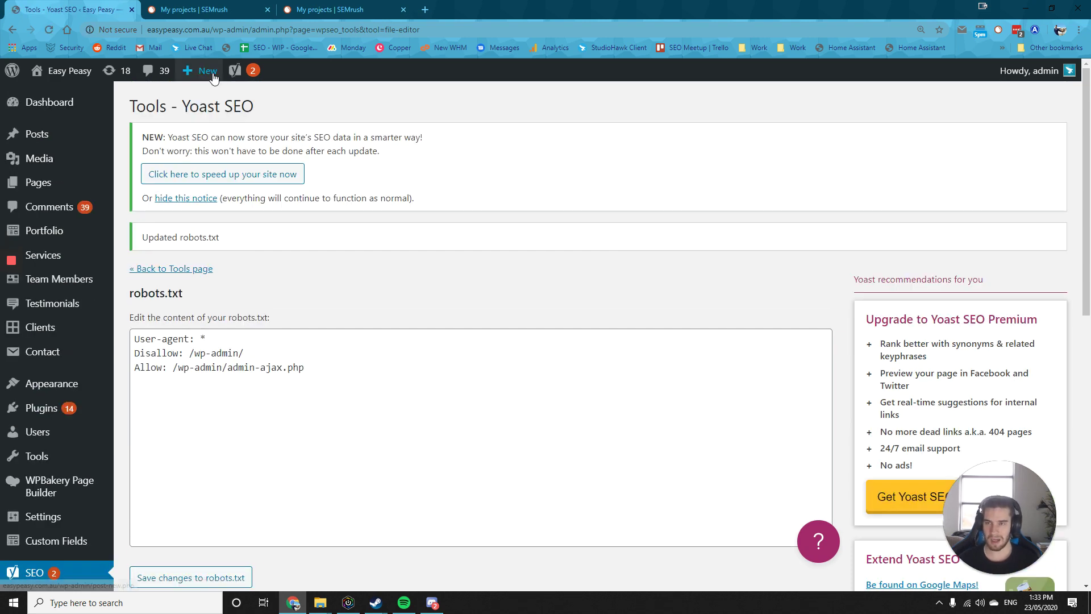
{"action": "scroll", "coordinate": [197, 381], "scroll_direction": "down", "scroll_amount": 4}
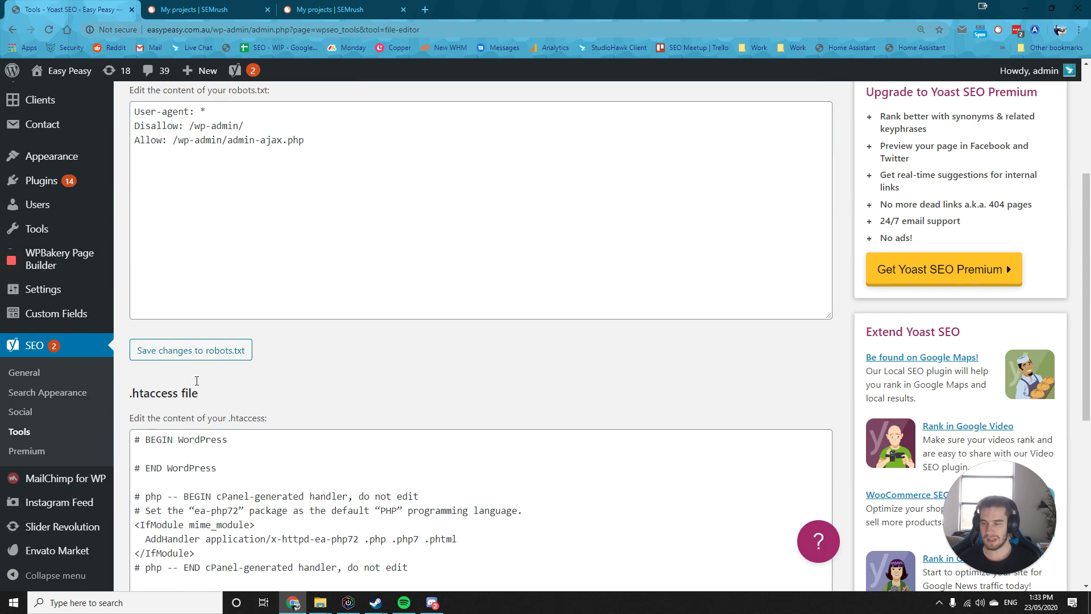
{"action": "scroll", "coordinate": [196, 380], "scroll_direction": "down", "scroll_amount": 2}
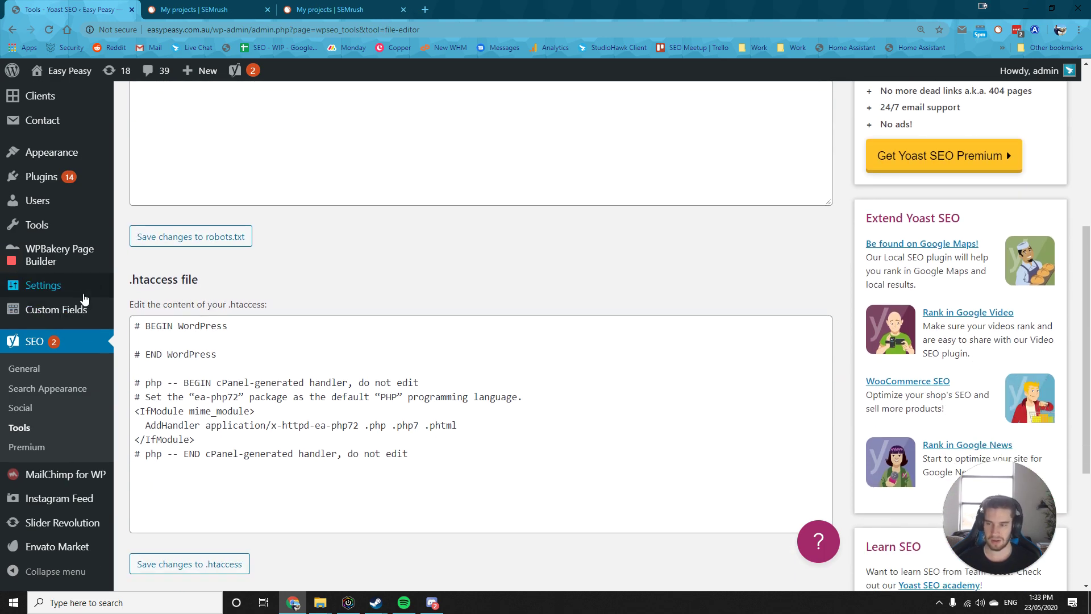
{"action": "mouse_move", "coordinate": [84, 298]}
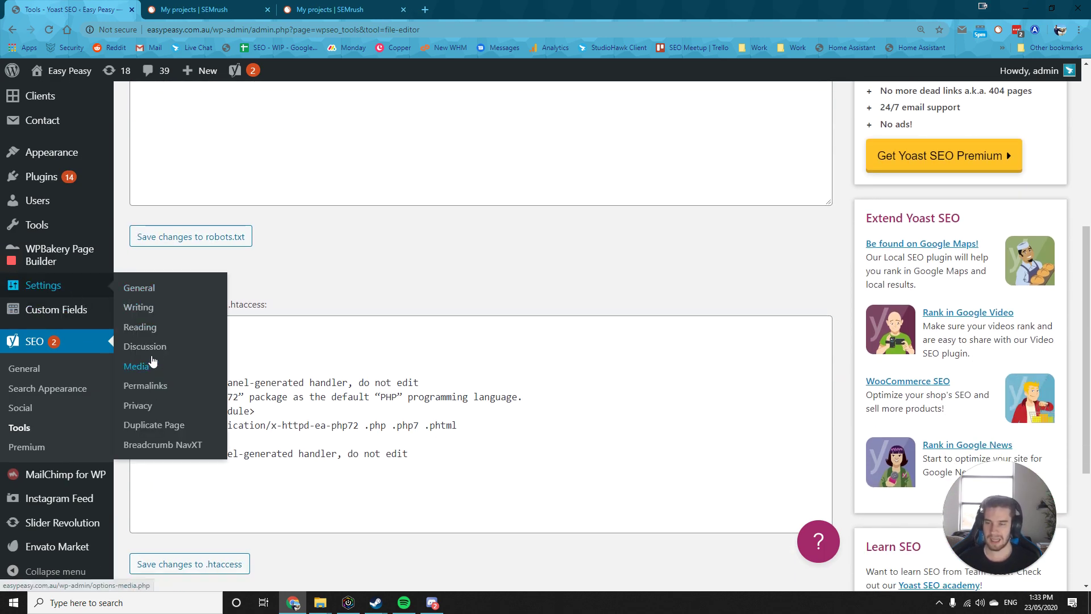
Step: In Reading Settings, untick 'Discourage search engines from indexing this site' and save
{"action": "left_click", "coordinate": [151, 329]}
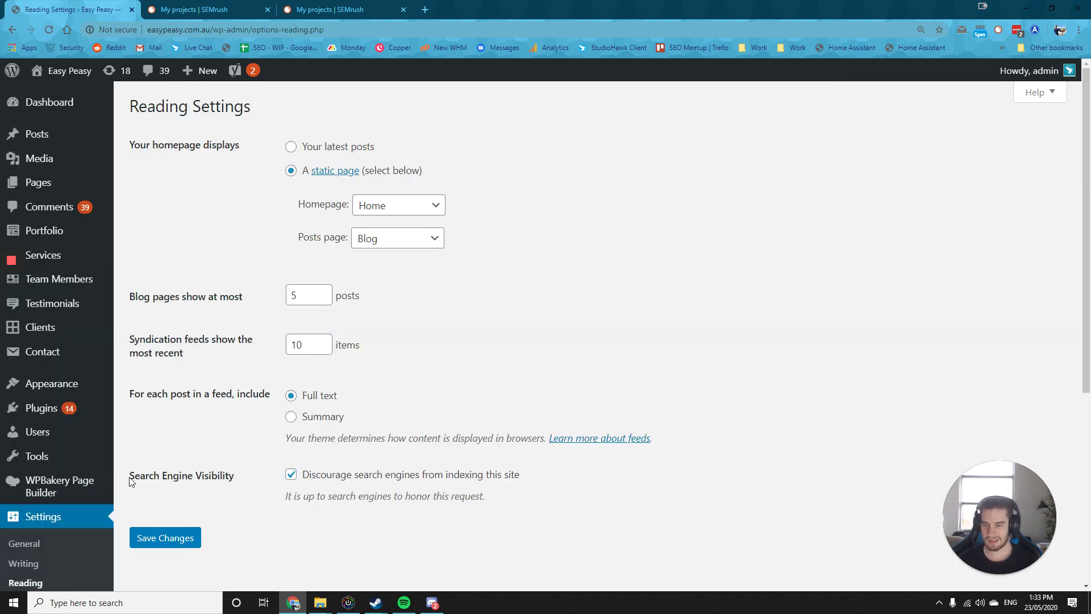
{"action": "left_click", "coordinate": [290, 475]}
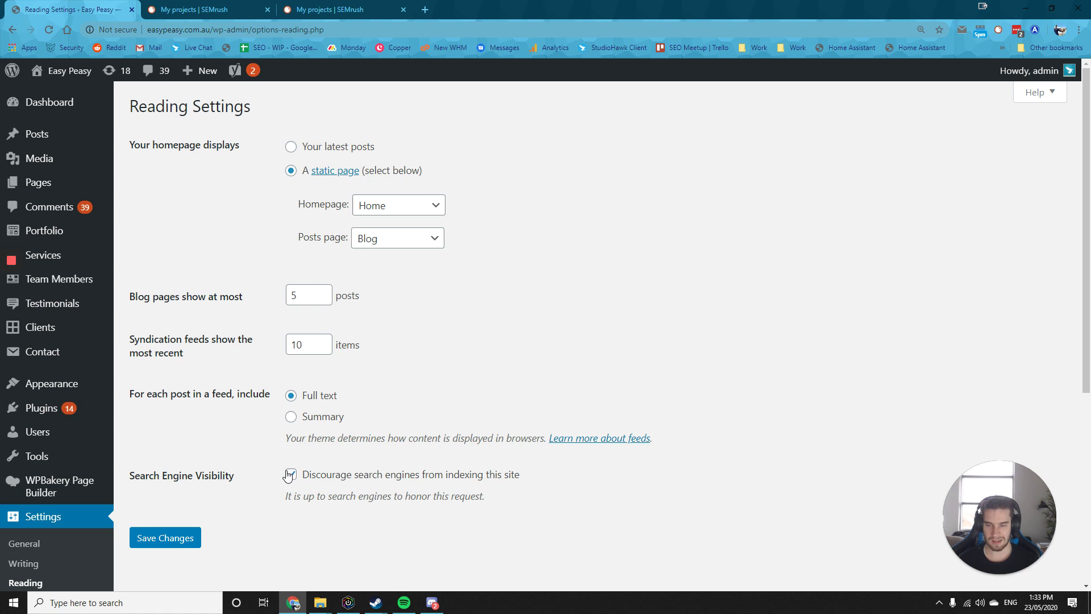
{"action": "left_click", "coordinate": [294, 476]}
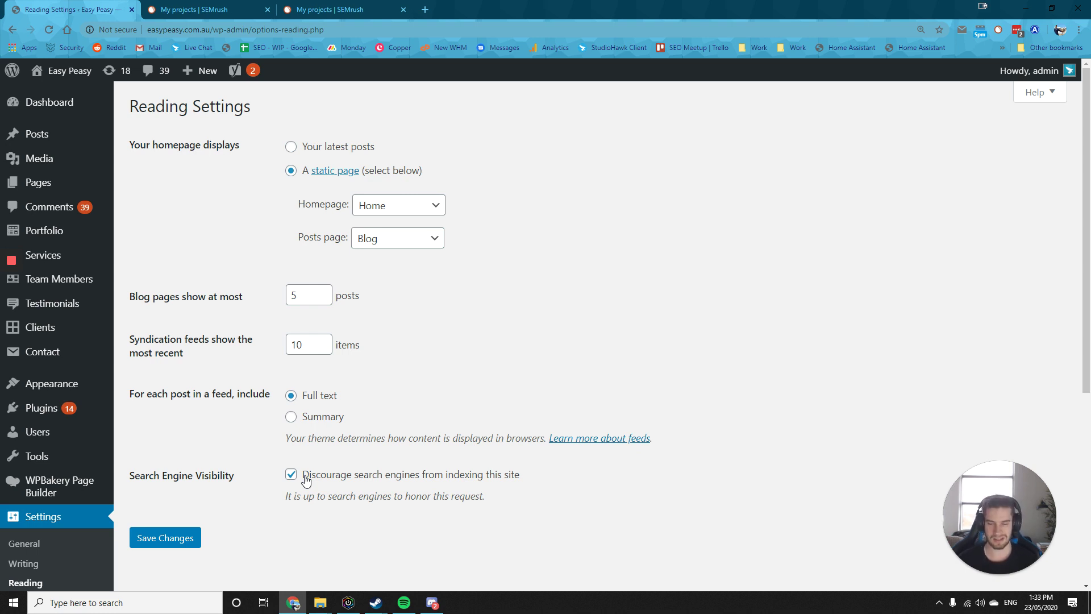
{"action": "left_click", "coordinate": [305, 479]}
{"action": "left_click", "coordinate": [165, 537]}
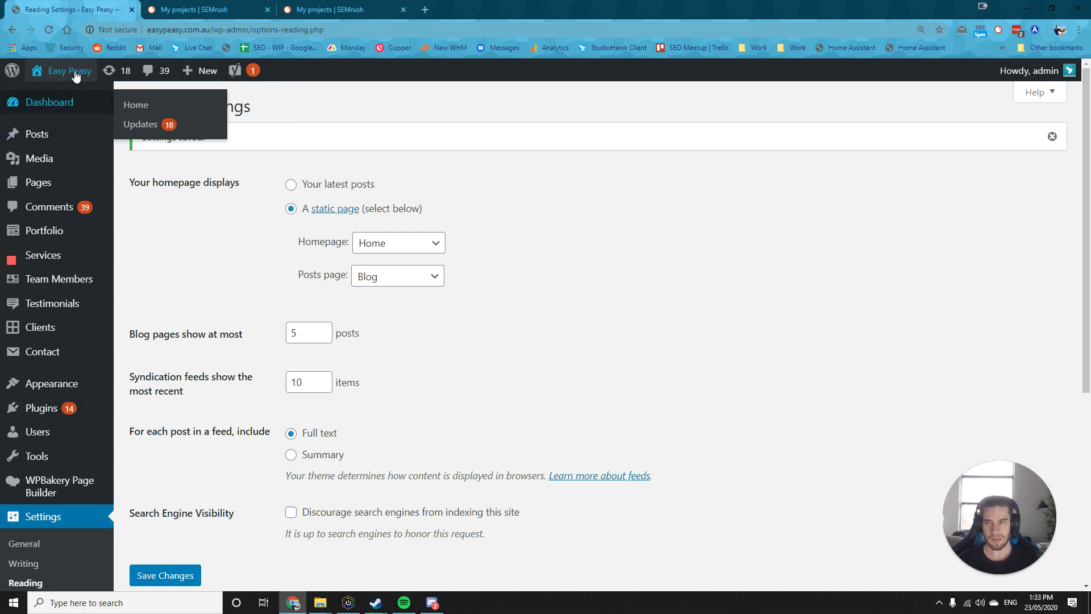
Step: Confirm the live homepage source's robots meta tag now reads 'index, follow'
{"action": "left_click", "coordinate": [77, 95]}
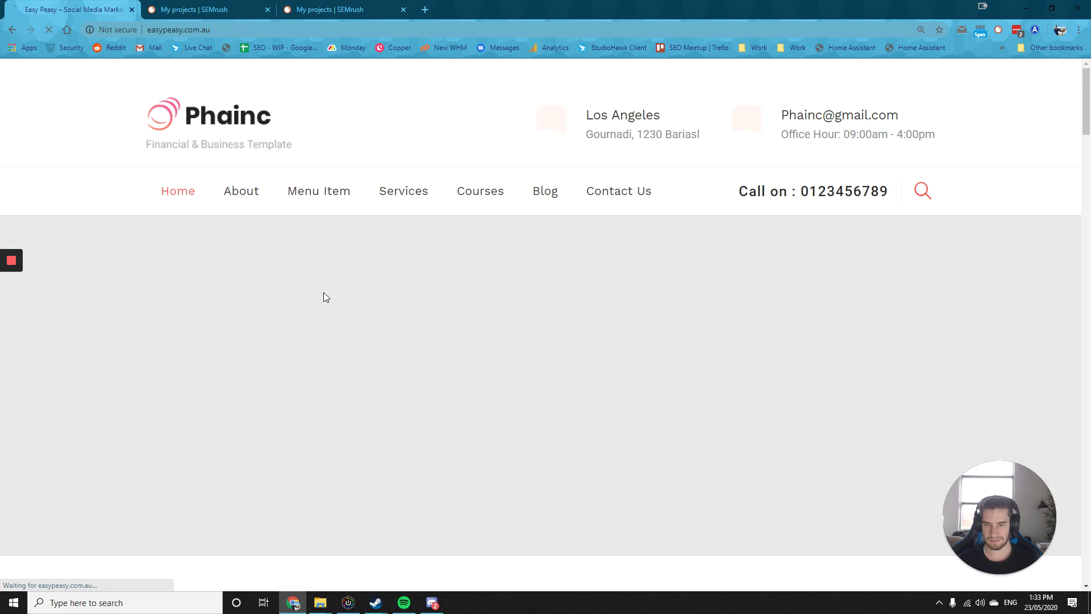
{"action": "right_click", "coordinate": [111, 198]}
{"action": "left_click", "coordinate": [149, 412]}
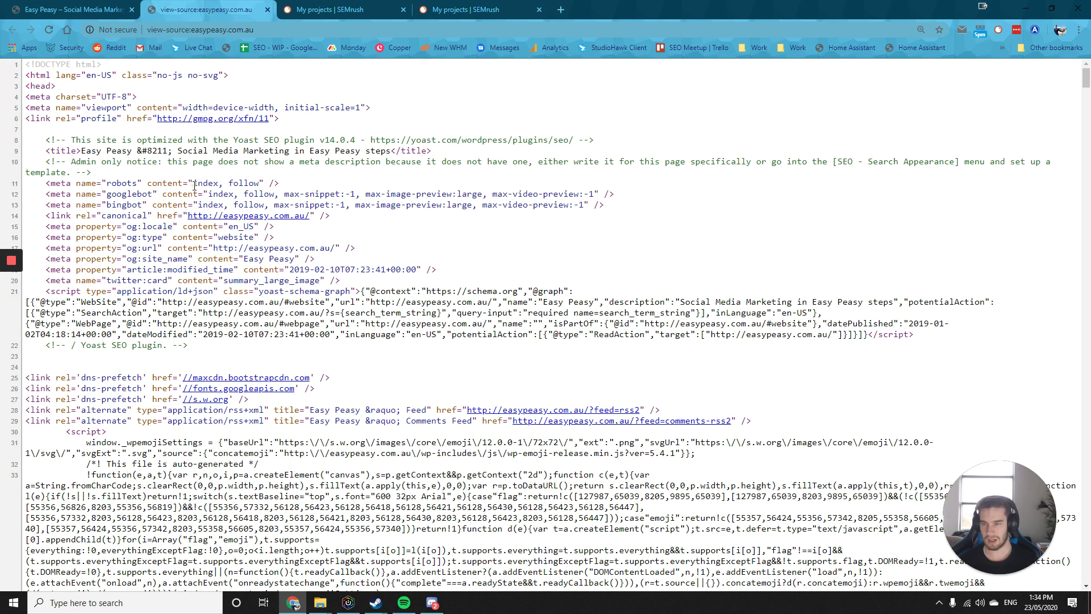
{"action": "double_click", "coordinate": [204, 183]}
Step: Open the live robots.txt and check it disallows only /wp-admin/
{"action": "left_click", "coordinate": [215, 6]}
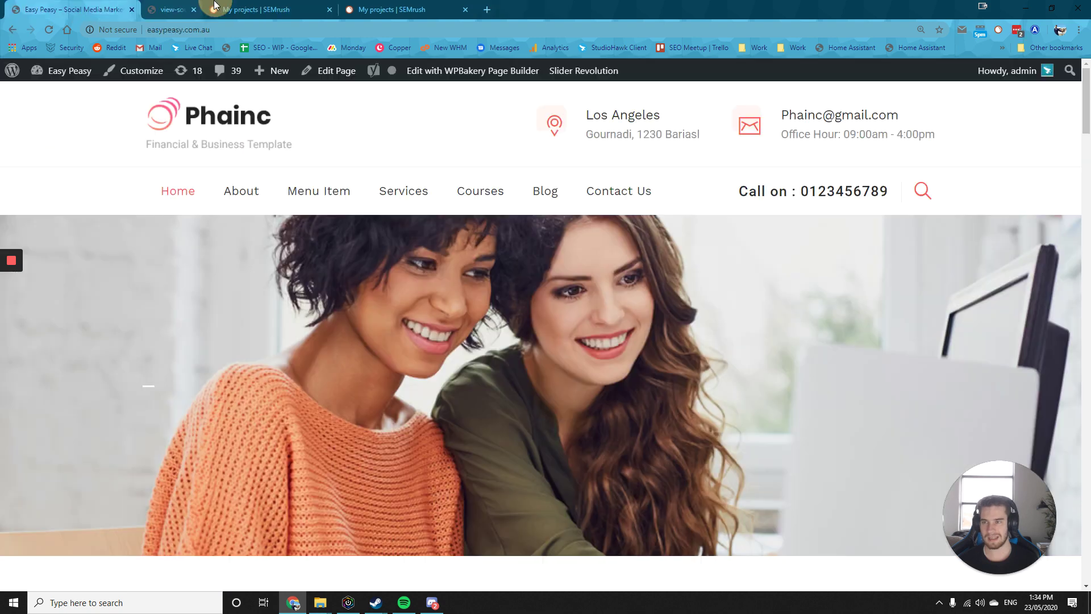
{"action": "left_click", "coordinate": [240, 31]}
{"action": "type", "text": "/rob"}
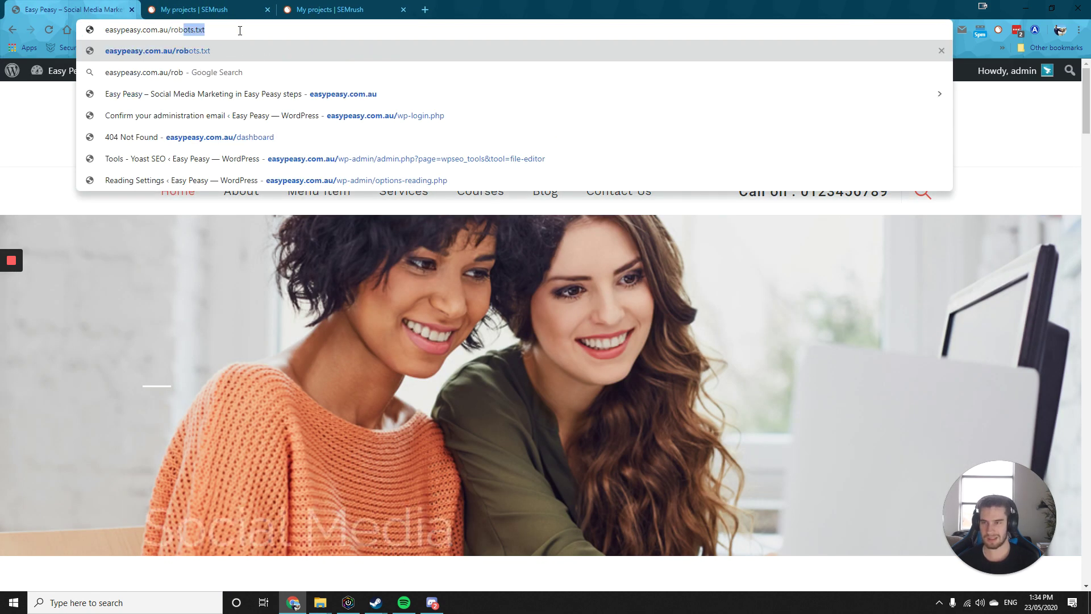
{"action": "key", "text": "Return"}
{"action": "left_click_drag", "start_coordinate": [63, 81], "coordinate": [167, 89]}
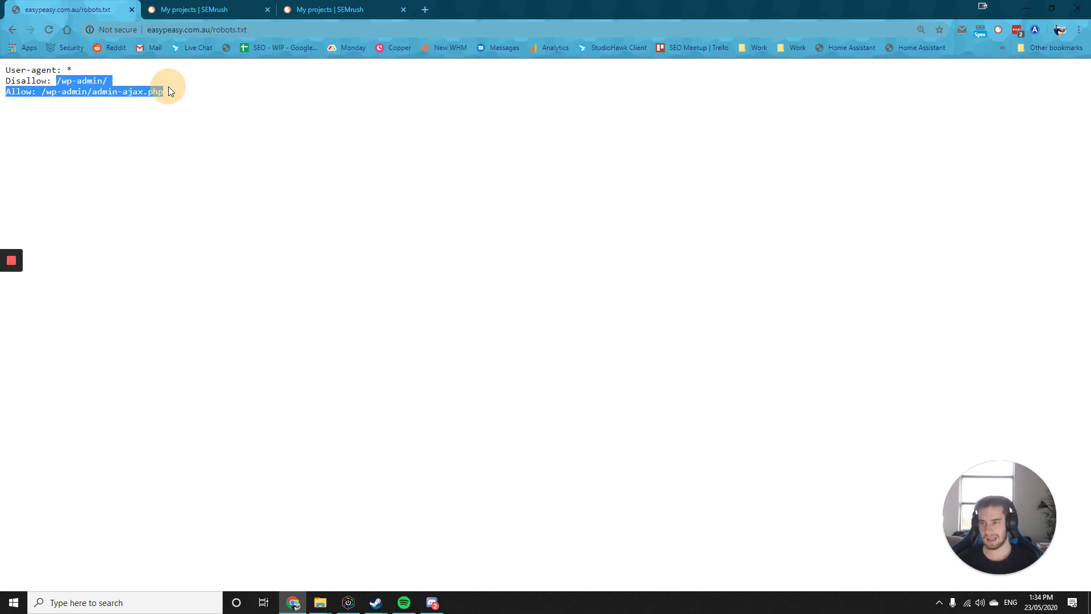
{"action": "left_click", "coordinate": [166, 93]}
Step: Return to the Easy Peasy SEMrush project dashboard
{"action": "left_click", "coordinate": [202, 5]}
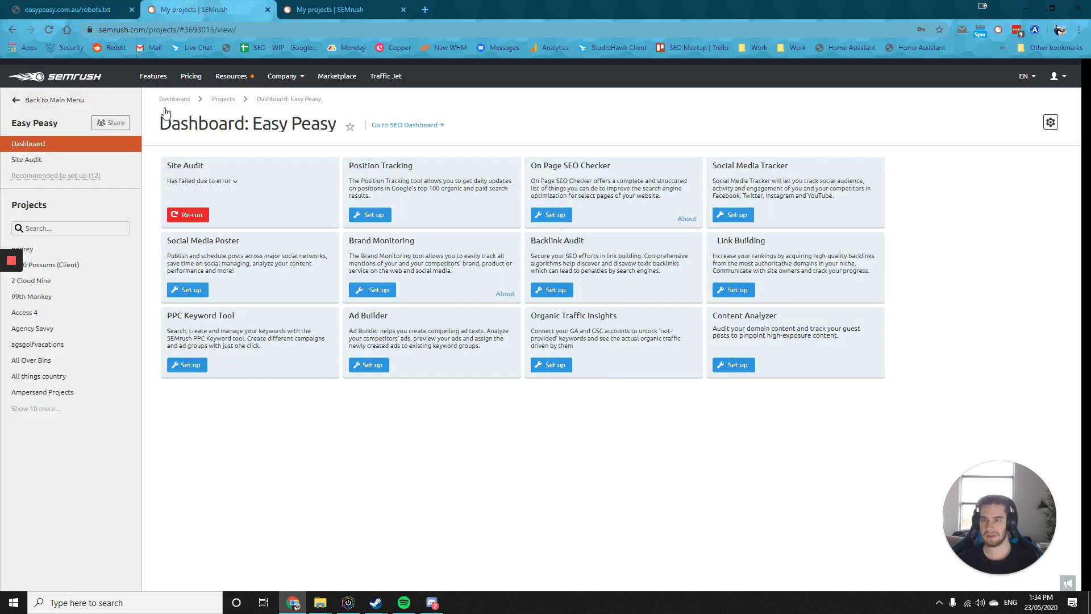